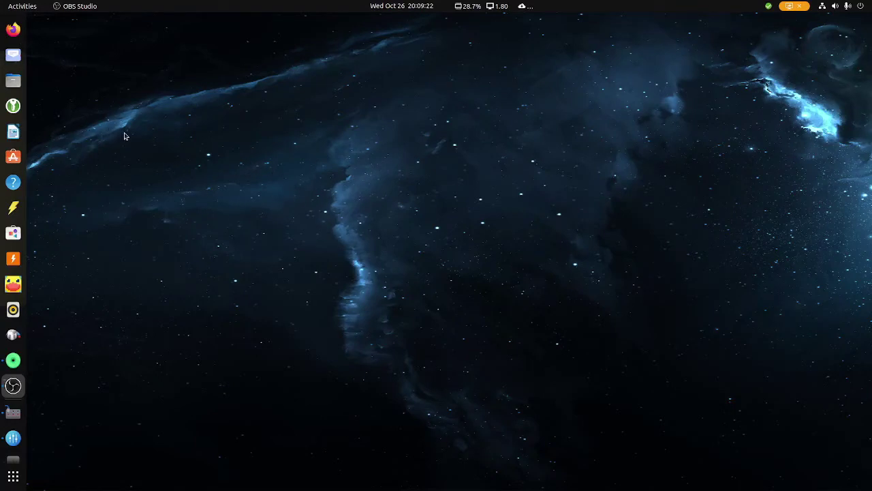
# Step: Open the system Settings and examine the hardware and operating system details on the About page
pyautogui.press('super')
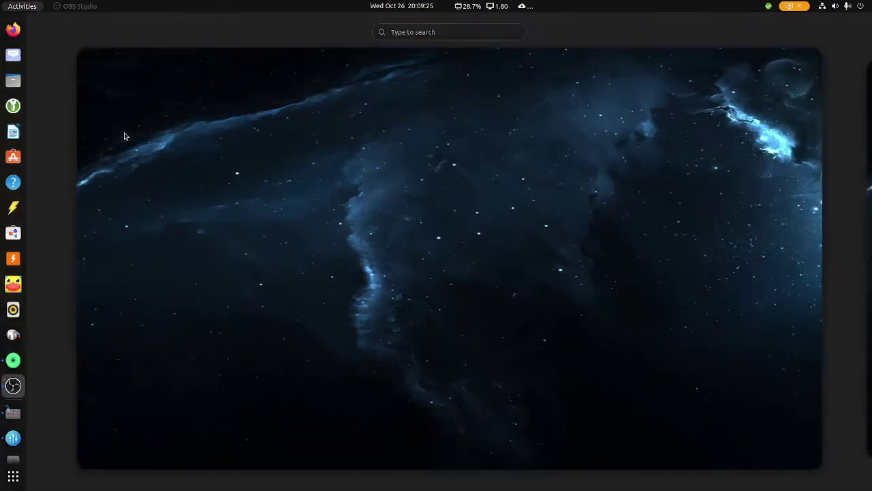
pyautogui.write('s')
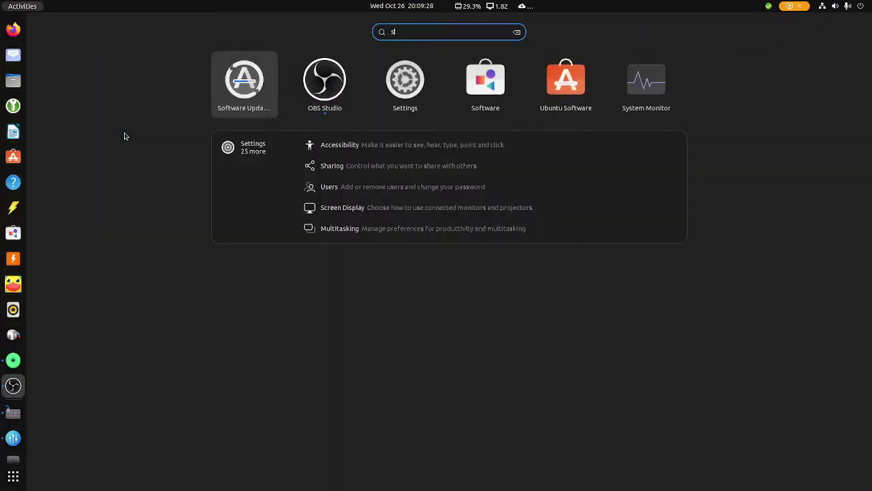
pyautogui.press('Right')
pyautogui.press('Right')
pyautogui.press('Return')
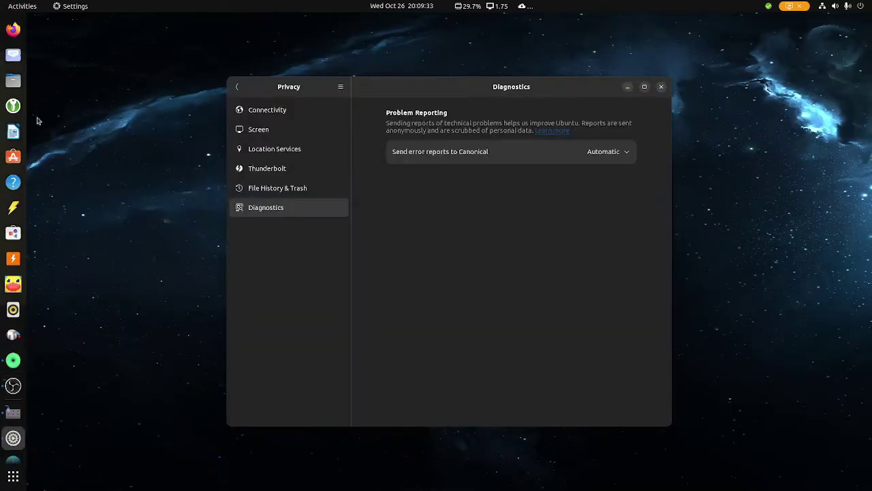
pyautogui.click(236, 86)
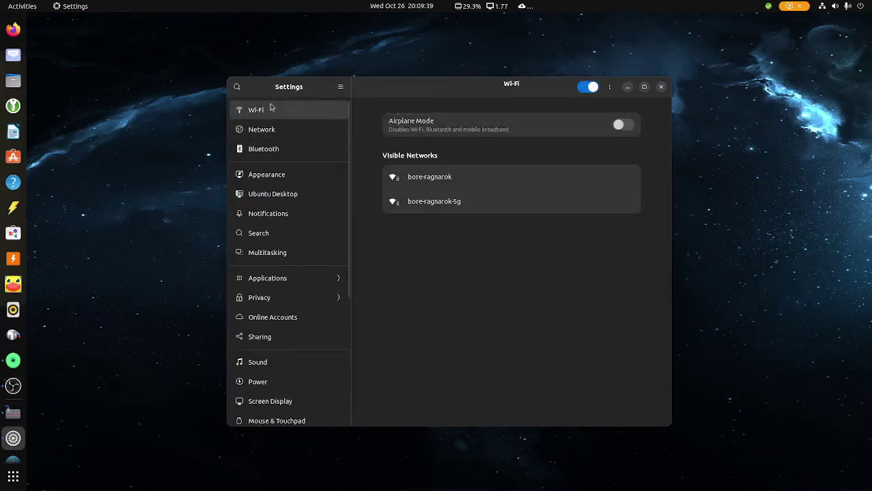
pyautogui.click(268, 116)
pyautogui.scroll(-6, 286, 188)
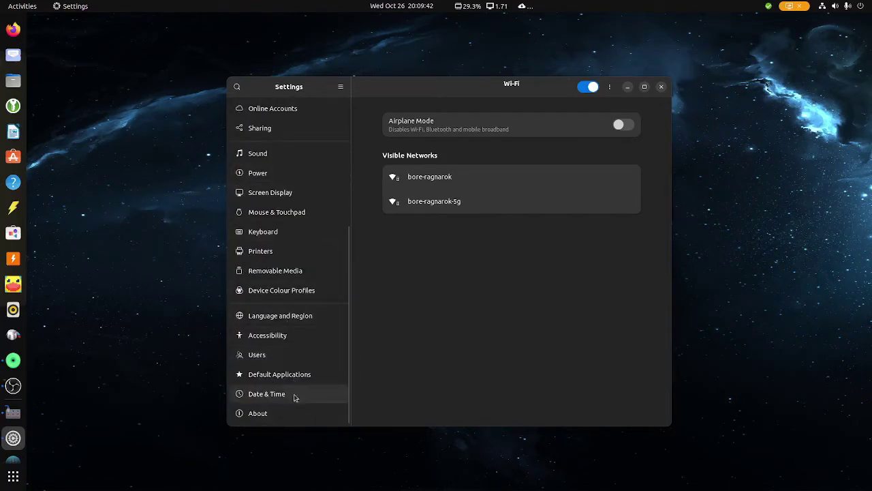
pyautogui.click(299, 416)
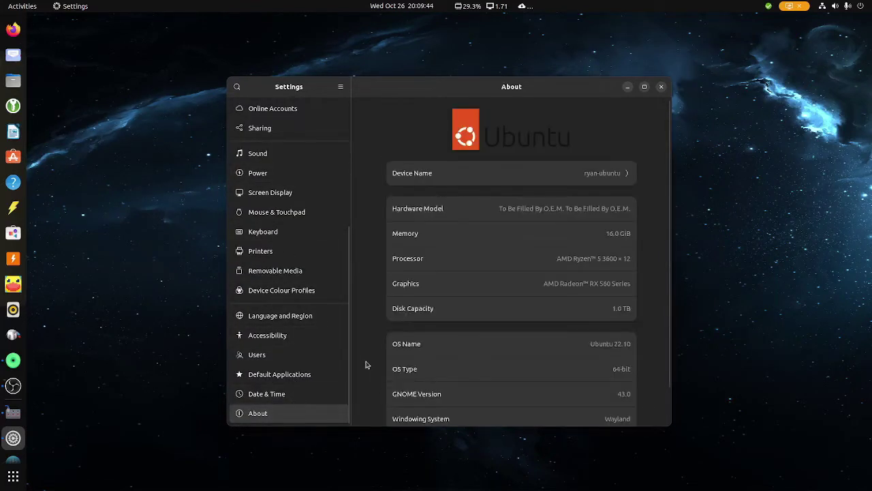
pyautogui.scroll(-1, 365, 365)
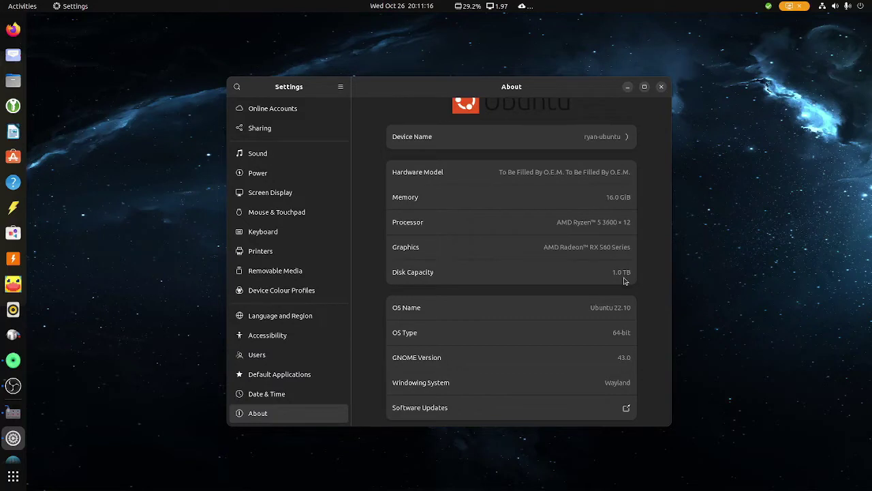
# Step: Review the Screen Display settings and the Sound settings, including volume levels and output device
pyautogui.click(284, 193)
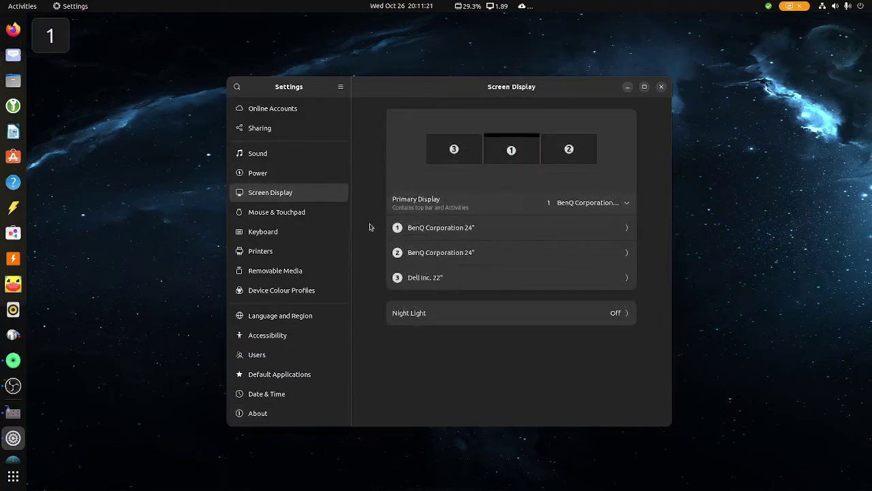
pyautogui.click(264, 176)
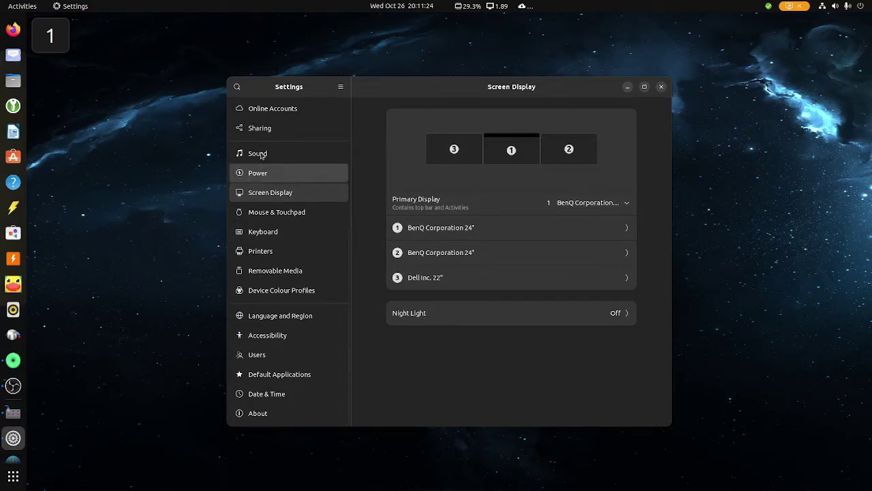
pyautogui.click(261, 155)
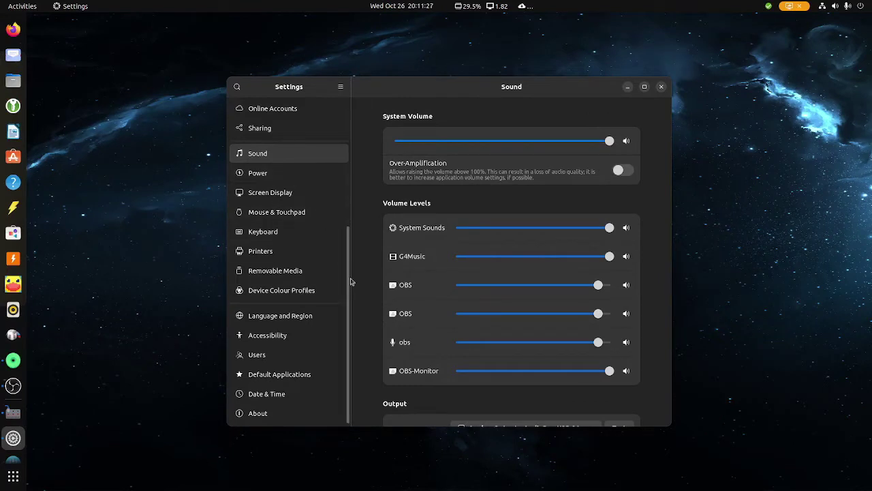
pyautogui.scroll(-1, 361, 312)
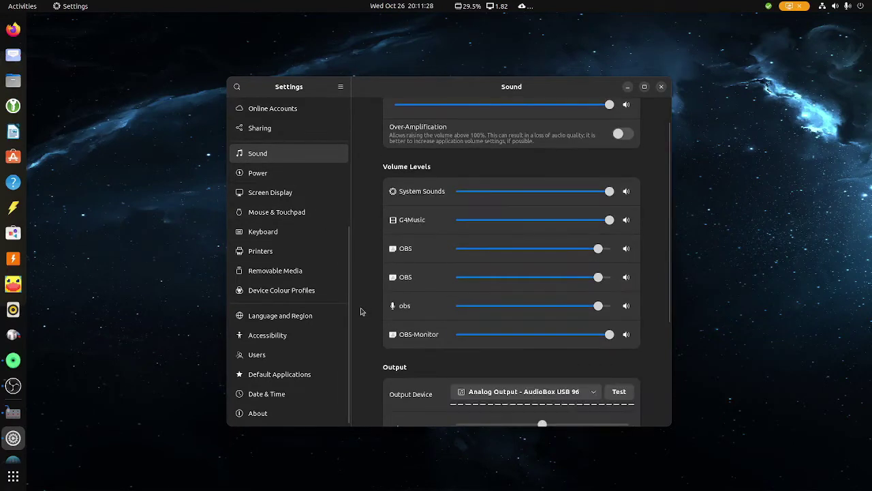
pyautogui.scroll(-1, 361, 311)
pyautogui.scroll(5, 351, 308)
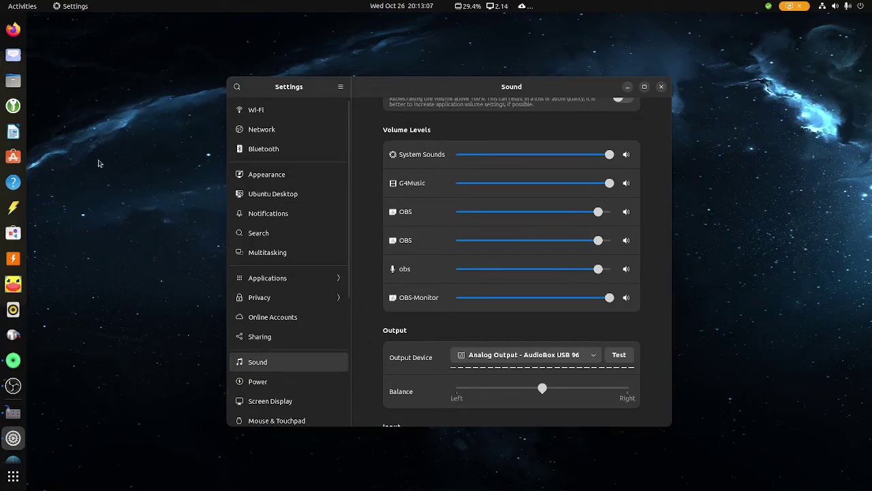
# Step: In Files, reveal the hidden items in Home and paste the copied pipewire.conf into the .config/pipewire folder
pyautogui.click(20, 84)
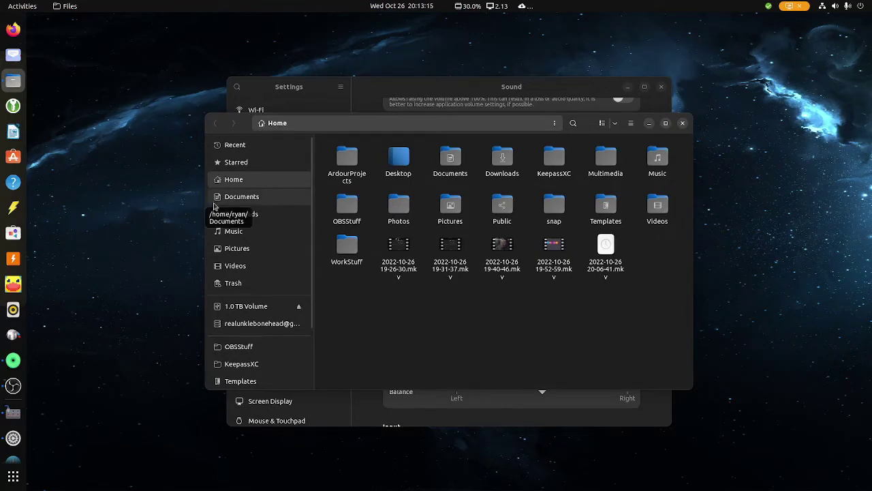
pyautogui.hotkey('ctrl', 'h')
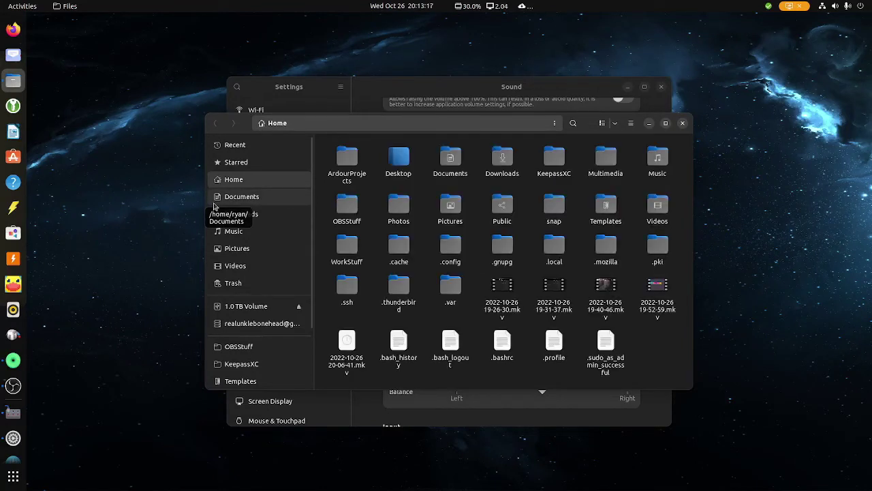
pyautogui.doubleClick(454, 256)
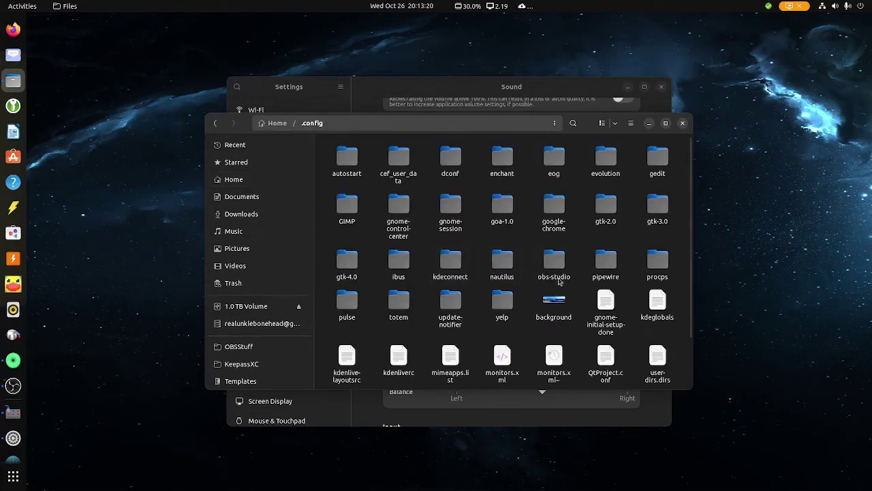
pyautogui.doubleClick(613, 276)
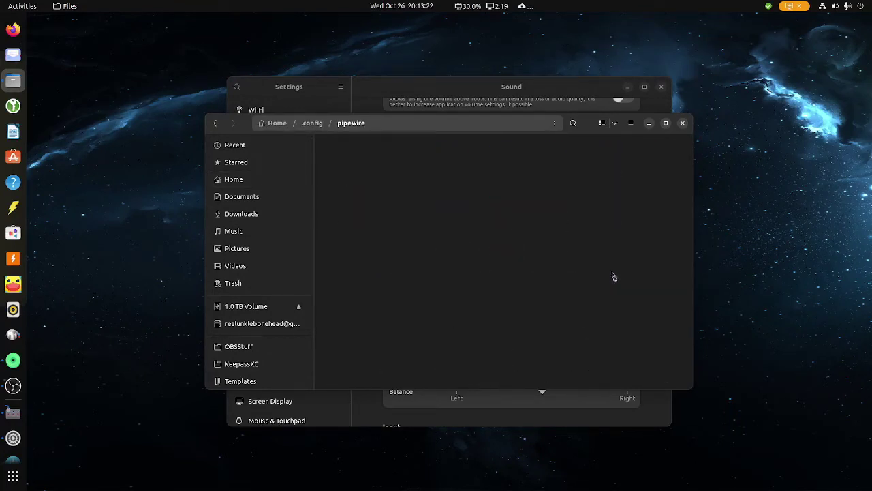
pyautogui.hotkey('ctrl', 'v')
# Step: Open pipewire.conf in Text Editor in a maximized window and close the keepass.txt document
pyautogui.rightClick(362, 182)
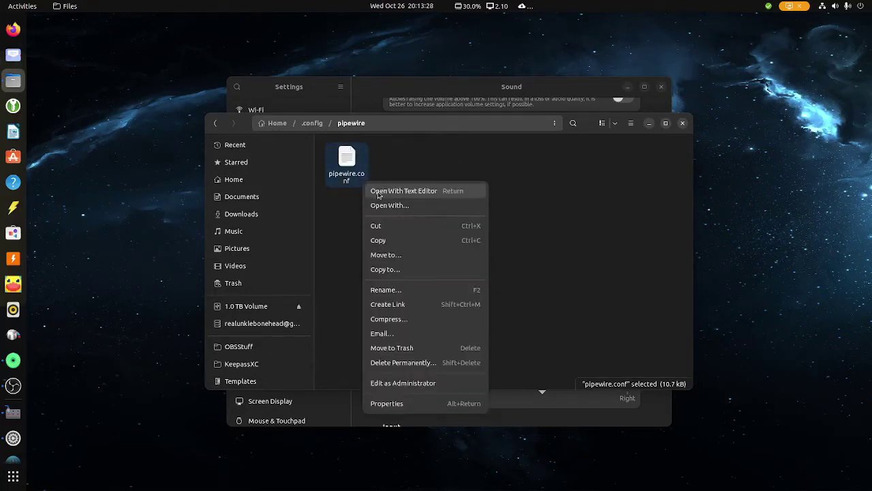
pyautogui.click(403, 191)
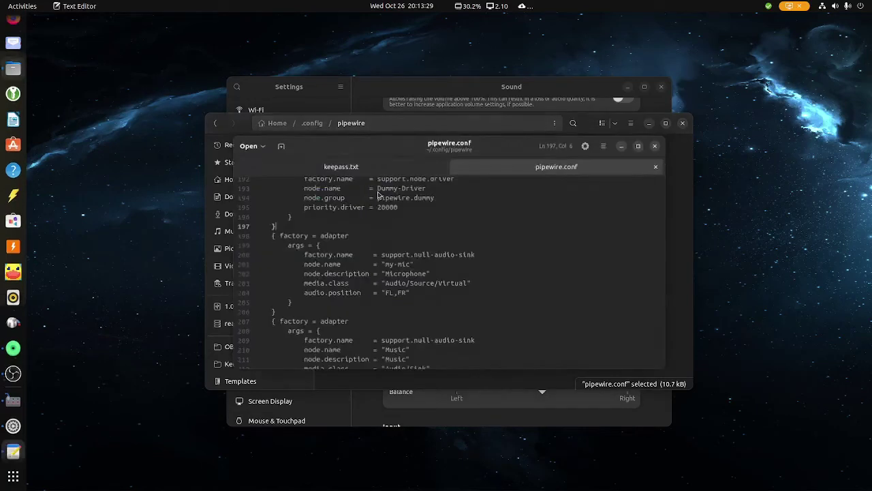
pyautogui.click(639, 145)
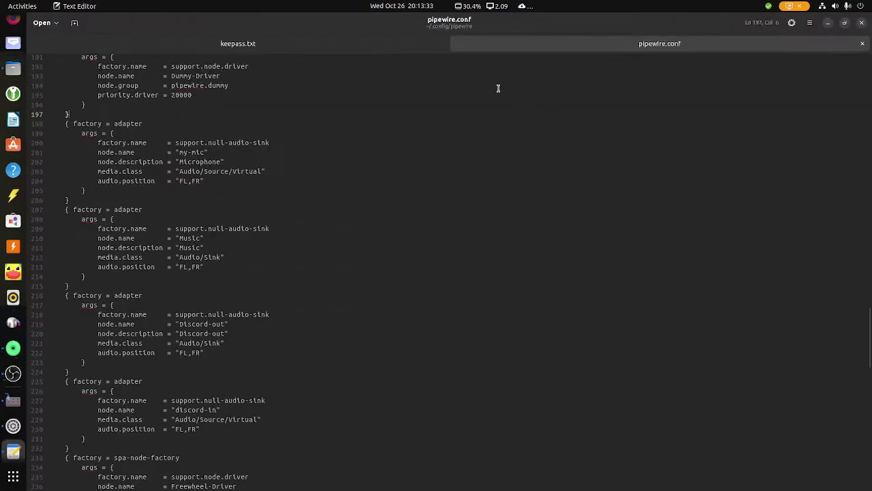
pyautogui.click(441, 43)
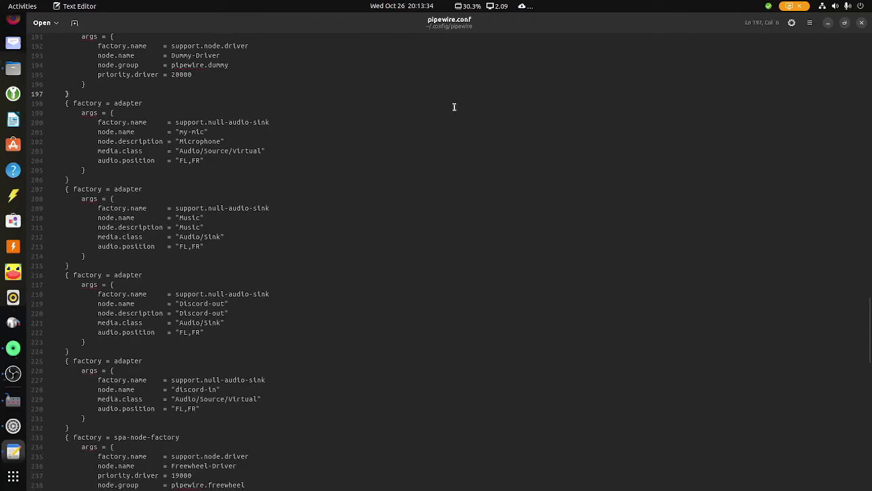
# Step: Examine the context.objects section of pipewire.conf, especially the virtual microphone, Music and Discord adapter entries, and close the text editor
pyautogui.scroll(10, 454, 134)
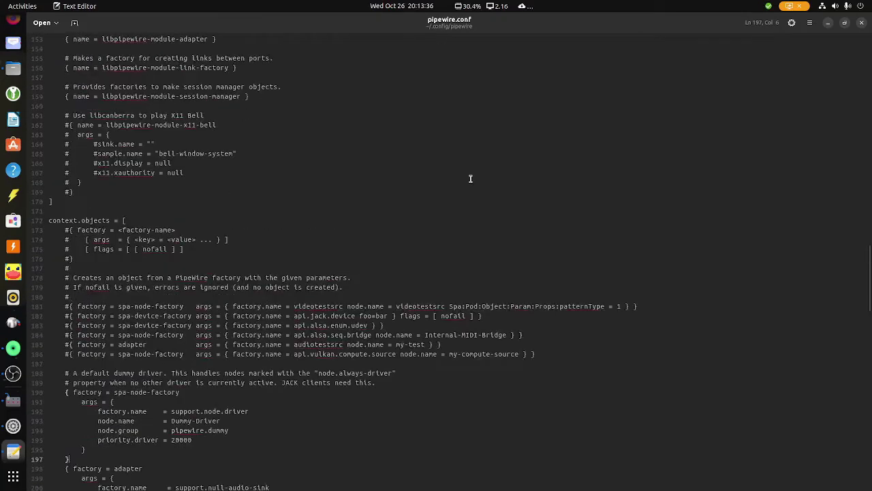
pyautogui.scroll(5, 470, 178)
pyautogui.scroll(-10, 471, 179)
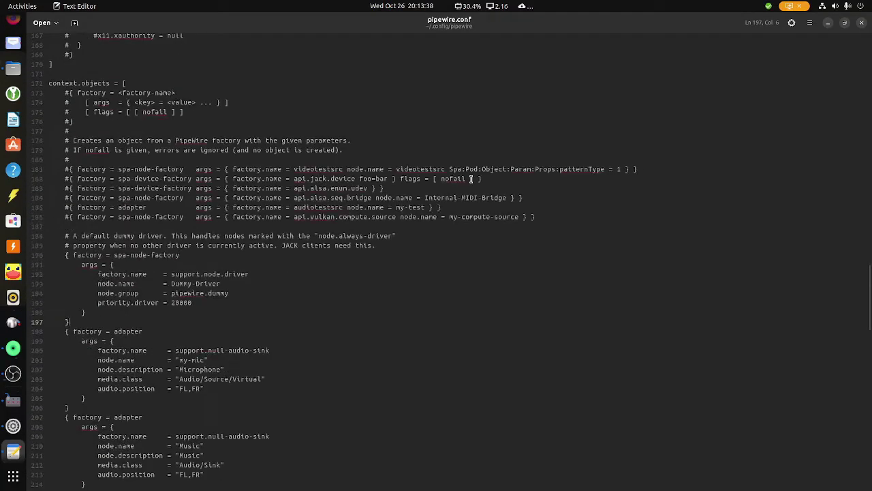
pyautogui.scroll(2, 470, 179)
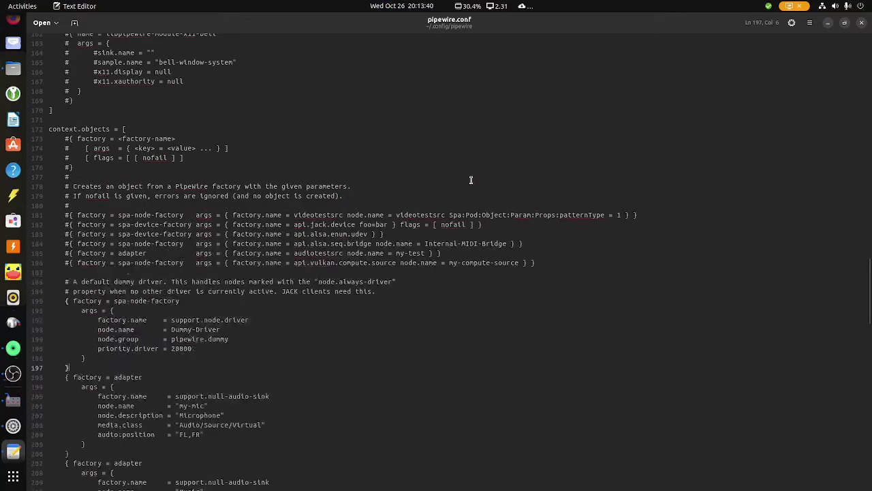
pyautogui.scroll(-2, 470, 179)
pyautogui.scroll(-2, 293, 183)
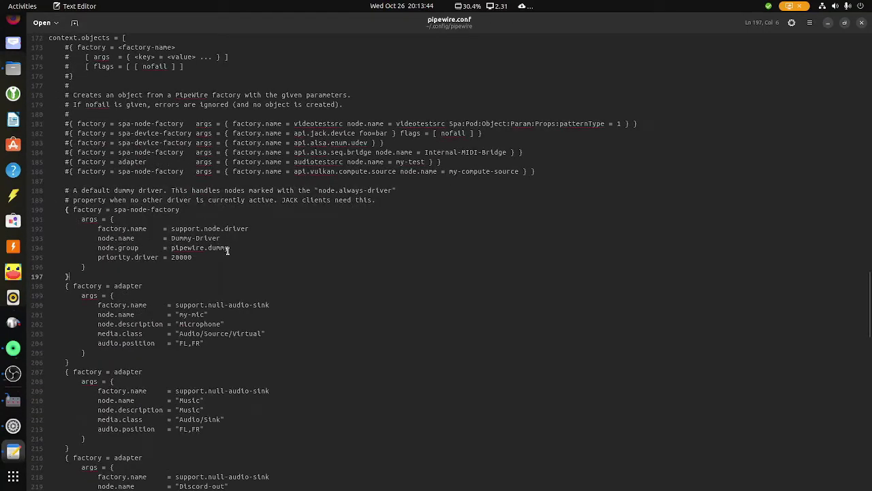
pyautogui.scroll(-3, 227, 251)
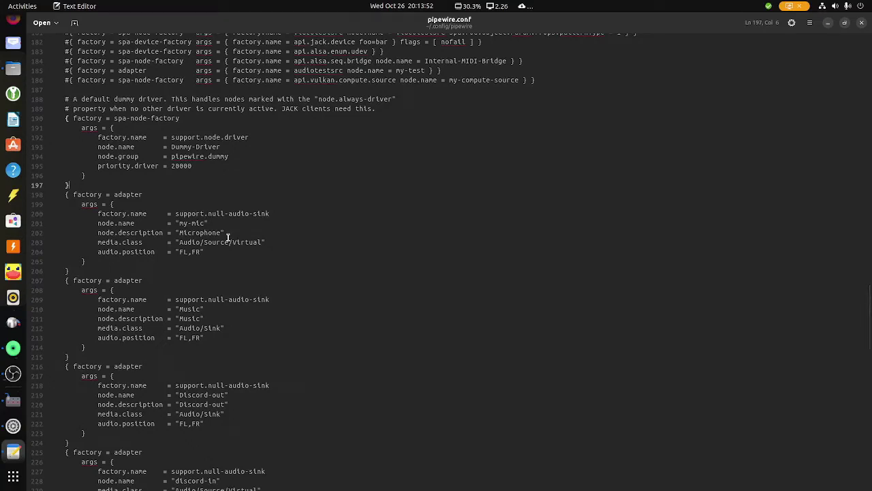
pyautogui.scroll(-2, 196, 274)
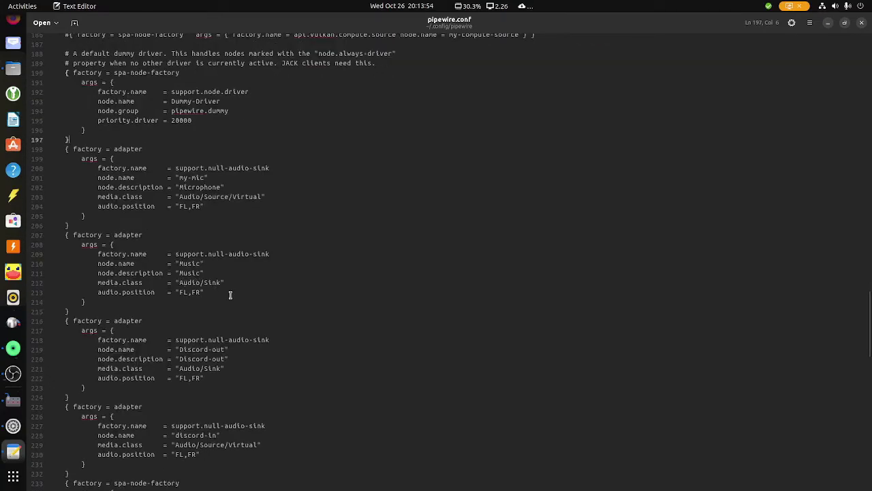
pyautogui.scroll(-2, 225, 297)
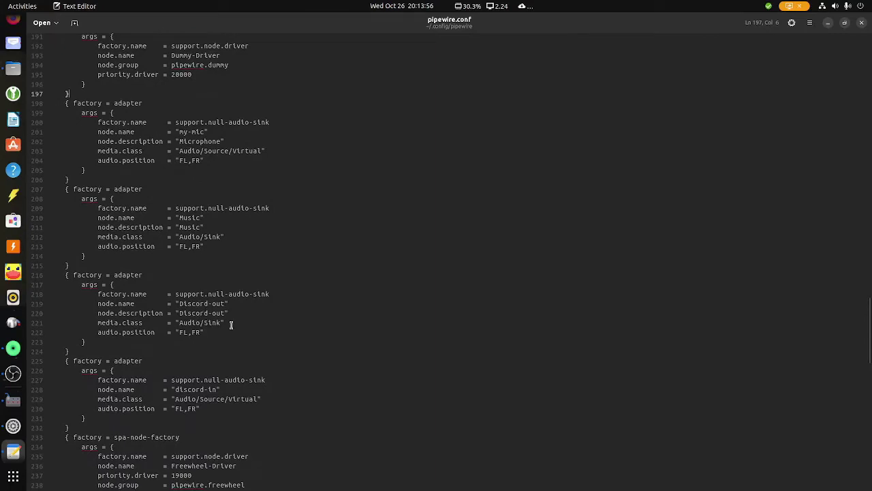
pyautogui.scroll(-4, 229, 323)
pyautogui.scroll(-2, 230, 325)
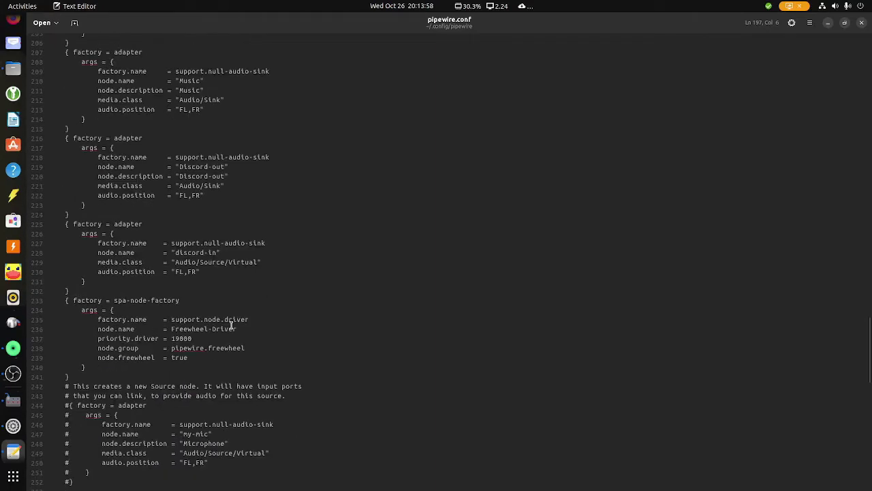
pyautogui.scroll(-3, 232, 327)
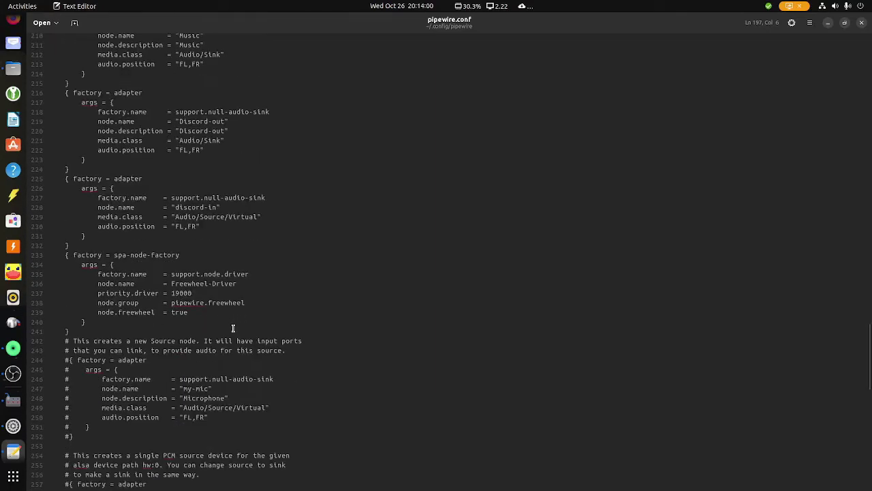
pyautogui.scroll(8, 267, 327)
pyautogui.scroll(5, 267, 327)
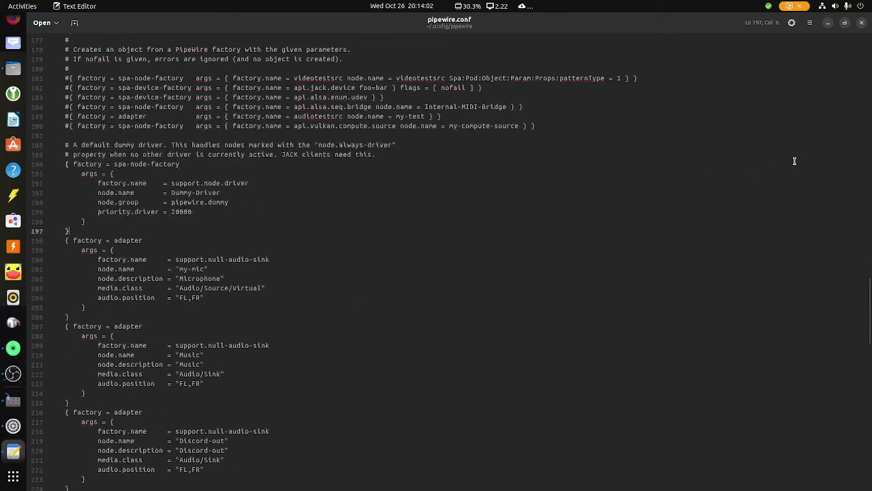
pyautogui.click(863, 25)
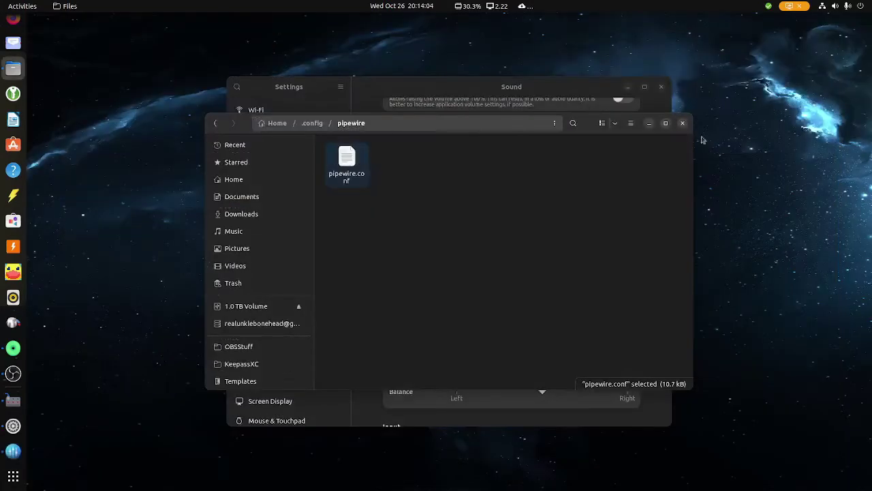
# Step: Switch to the Helvum patchbay, maximize its window and examine the PipeWire nodes and their connections
pyautogui.click(13, 401)
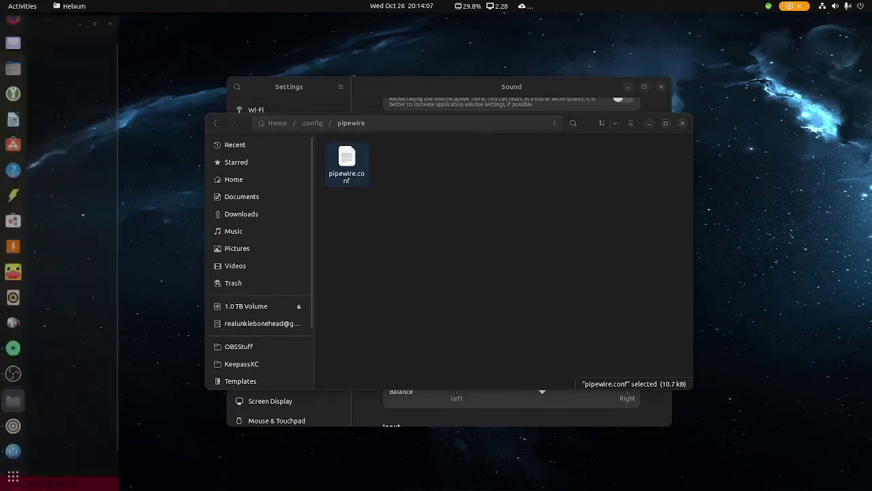
pyautogui.moveTo(377, 87); pyautogui.dragTo(471, 89)
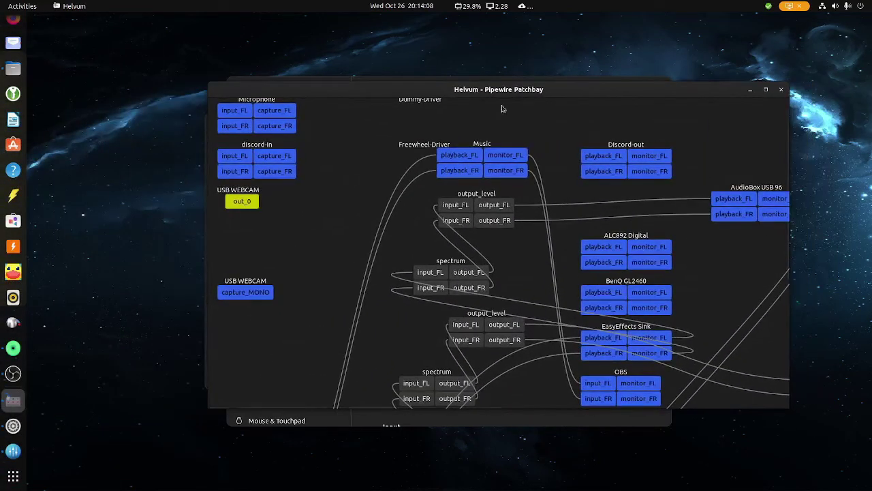
pyautogui.click(765, 89)
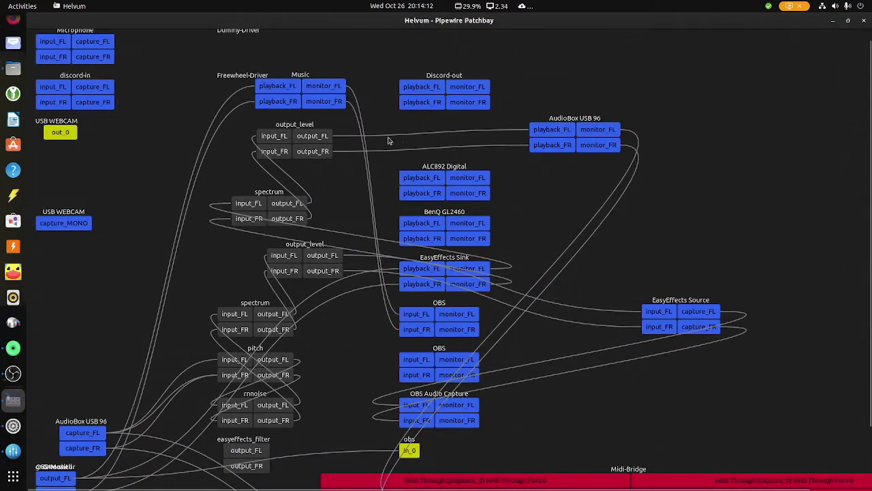
pyautogui.scroll(1, 389, 140)
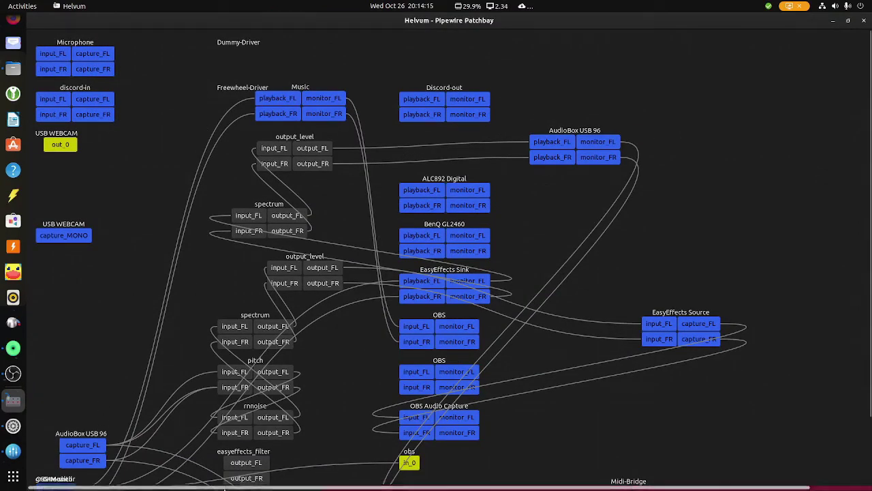
# Step: View the lower nodes in the Helvum patchbay, hide its window and close the Files window showing the pipewire folder
pyautogui.scroll(-3, 175, 262)
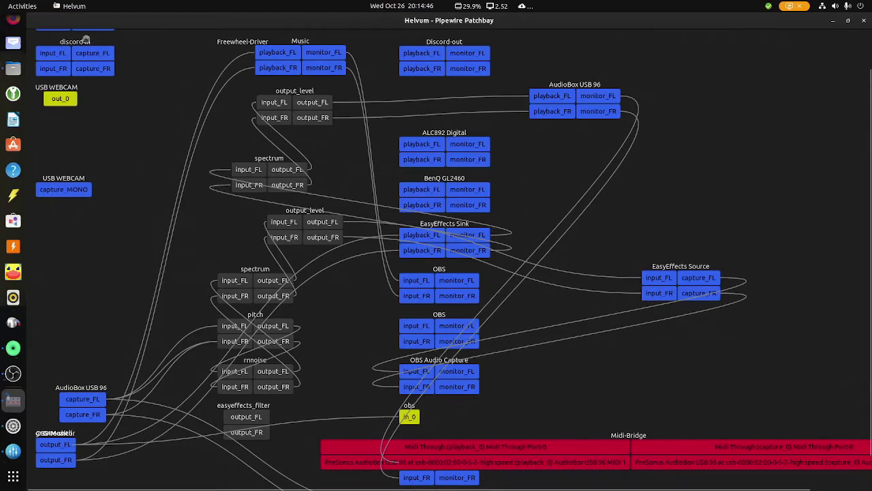
pyautogui.click(71, 8)
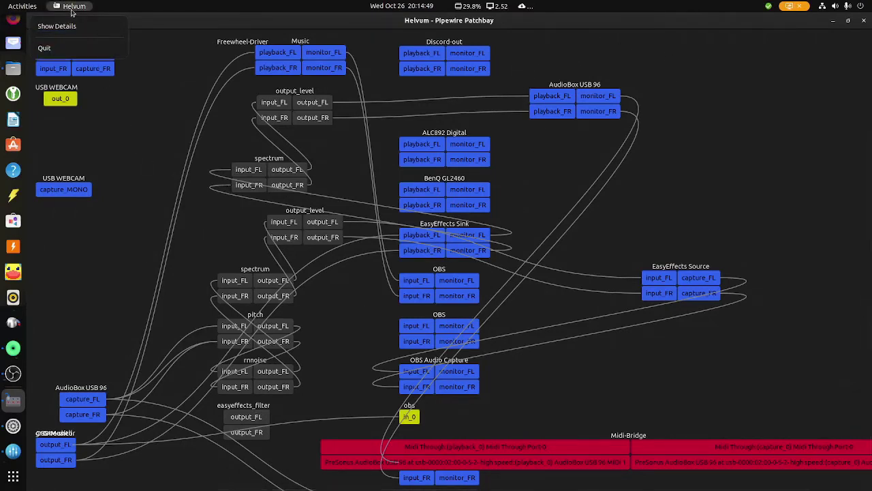
pyautogui.click(709, 70)
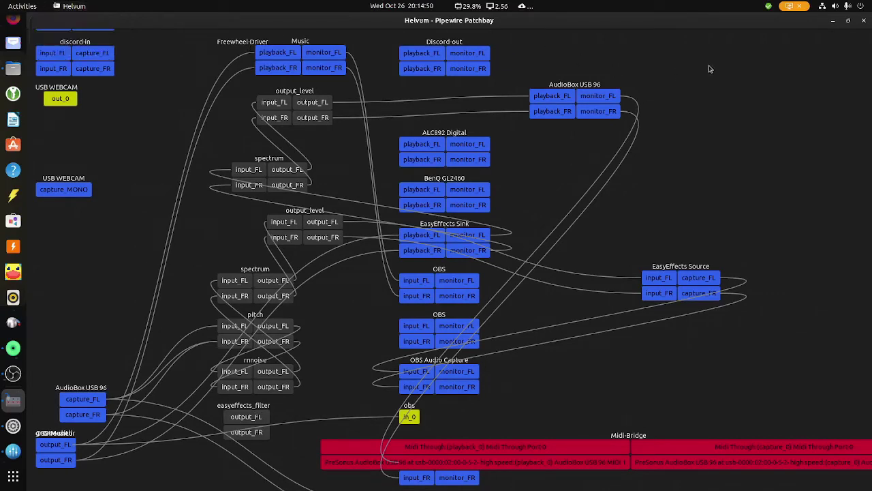
pyautogui.moveTo(651, 28); pyautogui.dragTo(586, 56)
pyautogui.press('super+h')
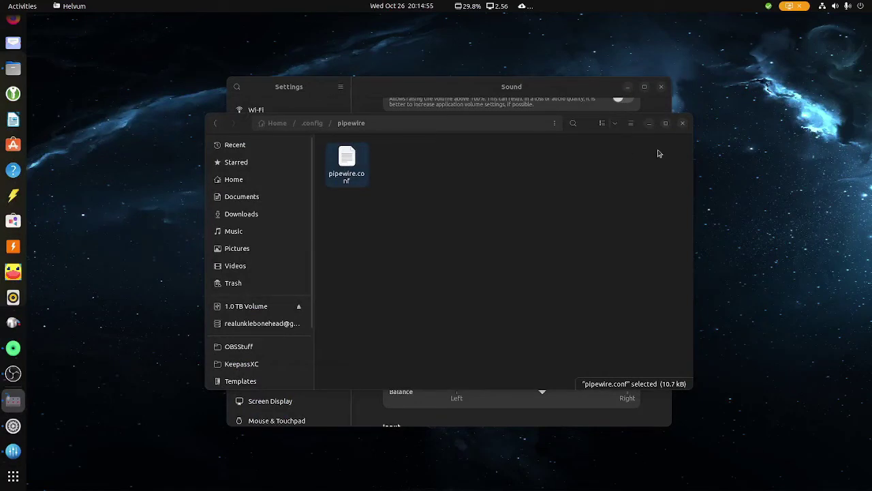
pyautogui.click(683, 124)
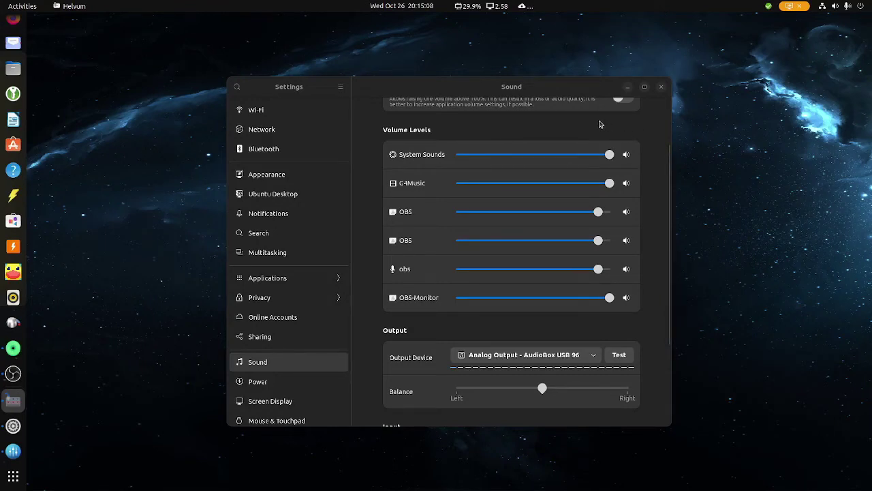
# Step: In the Appearance settings, preview the Default style, return to Dark and set the accent color to orange
pyautogui.click(305, 178)
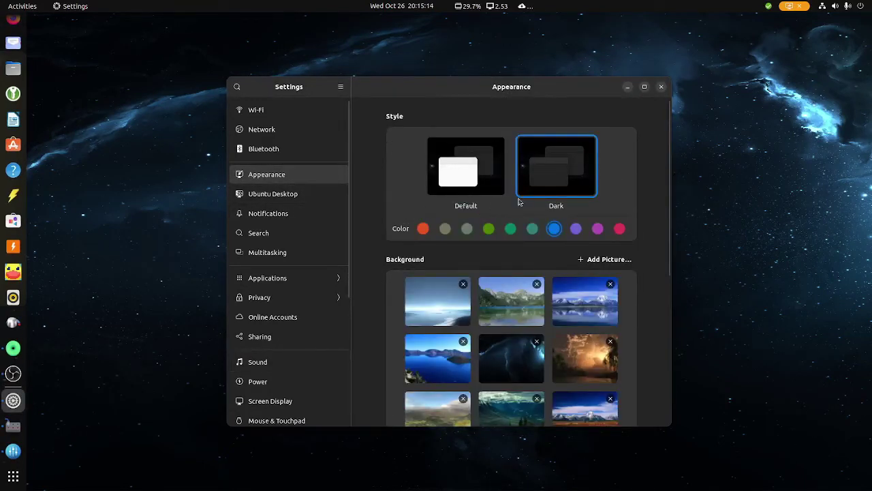
pyautogui.click(467, 182)
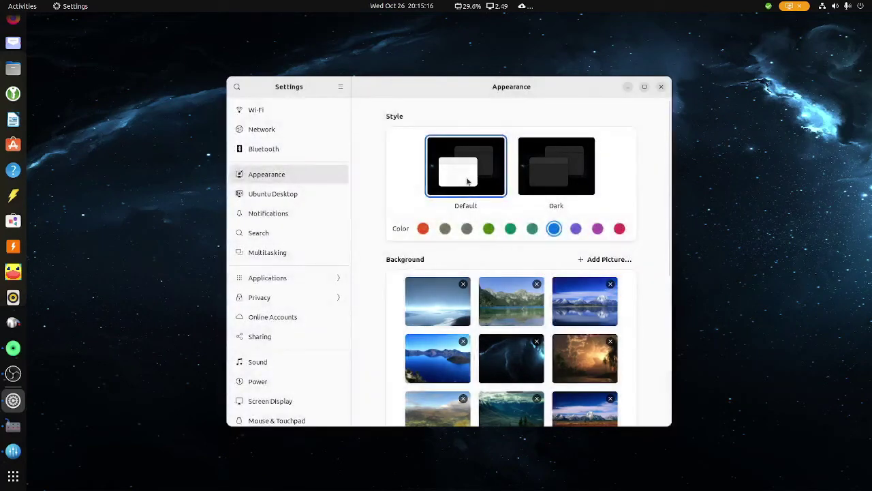
pyautogui.click(528, 184)
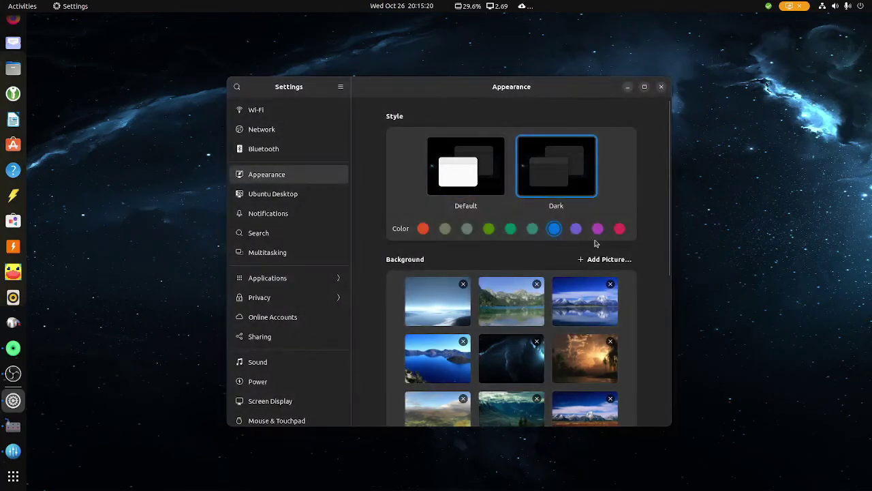
pyautogui.click(575, 232)
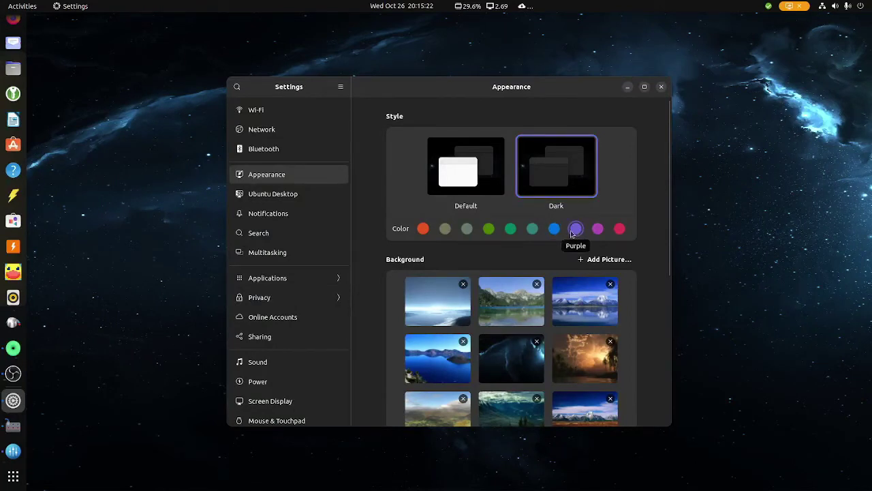
pyautogui.click(467, 230)
pyautogui.click(422, 228)
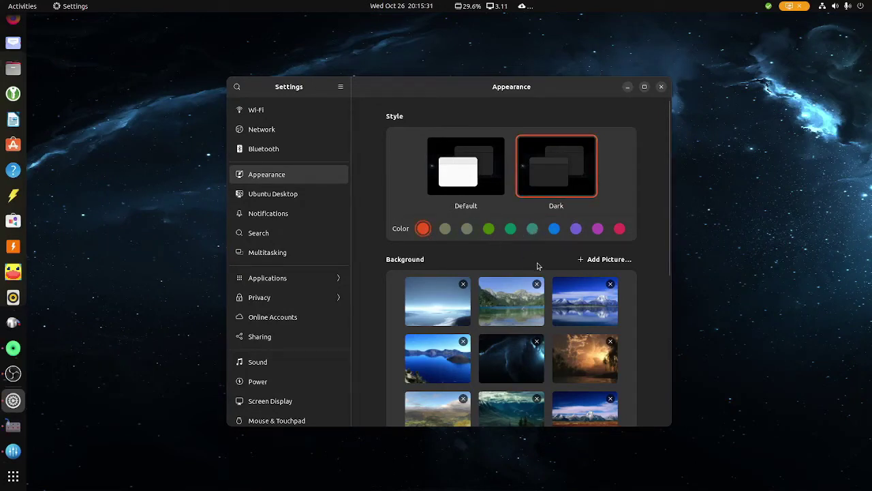
# Step: Browse the available background pictures in the Appearance settings and close the Settings window
pyautogui.scroll(-2, 537, 313)
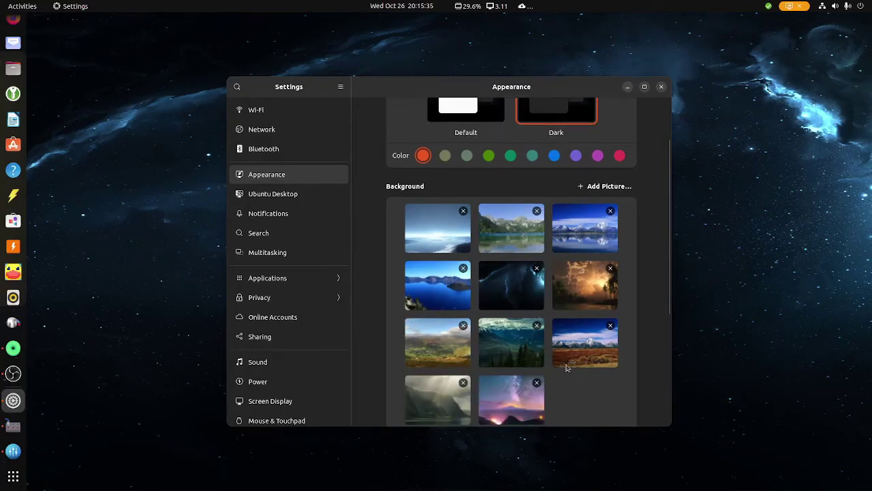
pyautogui.scroll(-3, 582, 285)
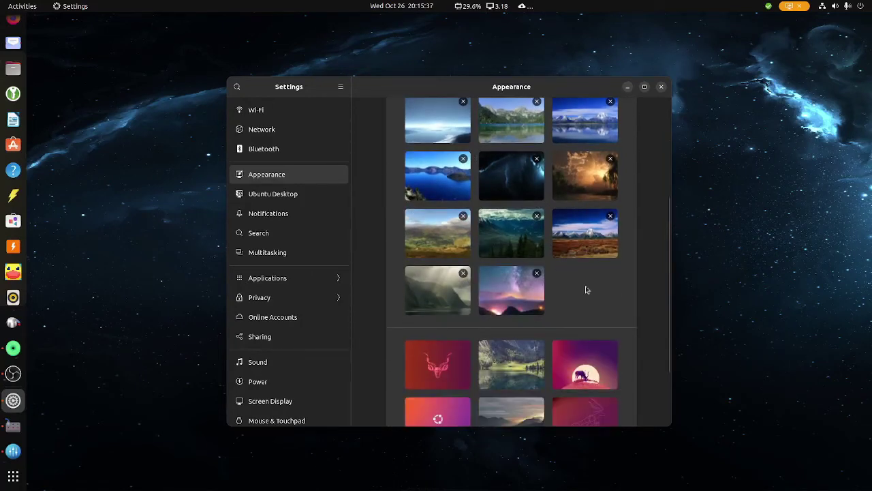
pyautogui.scroll(-2, 587, 289)
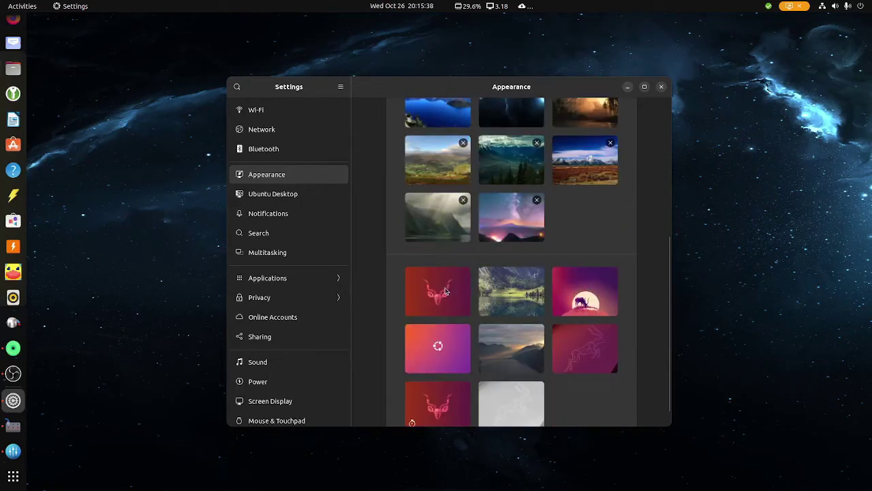
pyautogui.scroll(-1, 556, 339)
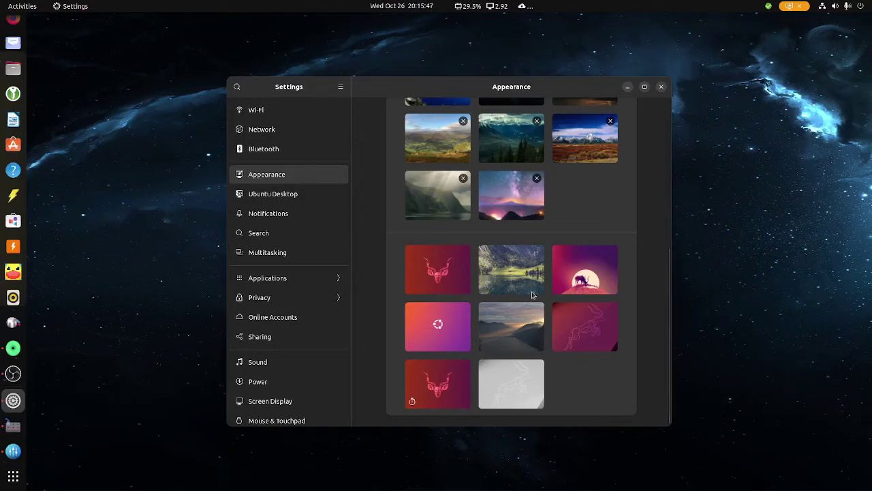
pyautogui.click(660, 87)
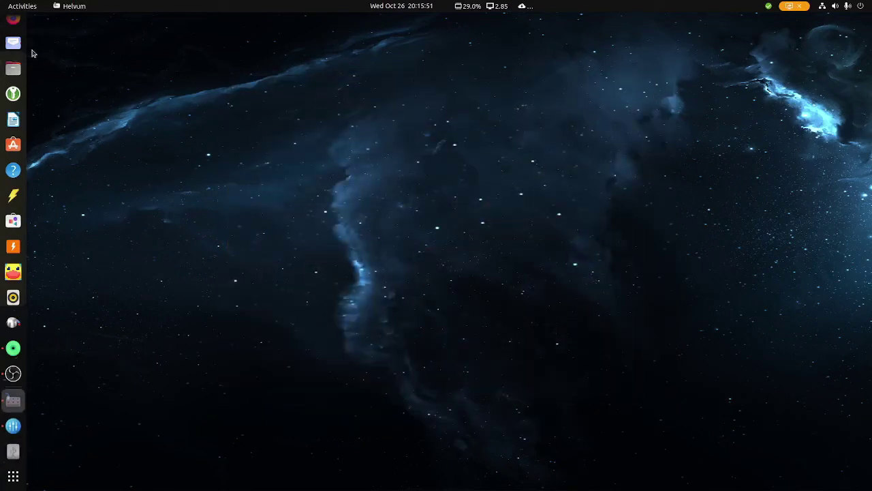
# Step: Look over the installed applications in the application overview and return to the desktop
pyautogui.click(13, 475)
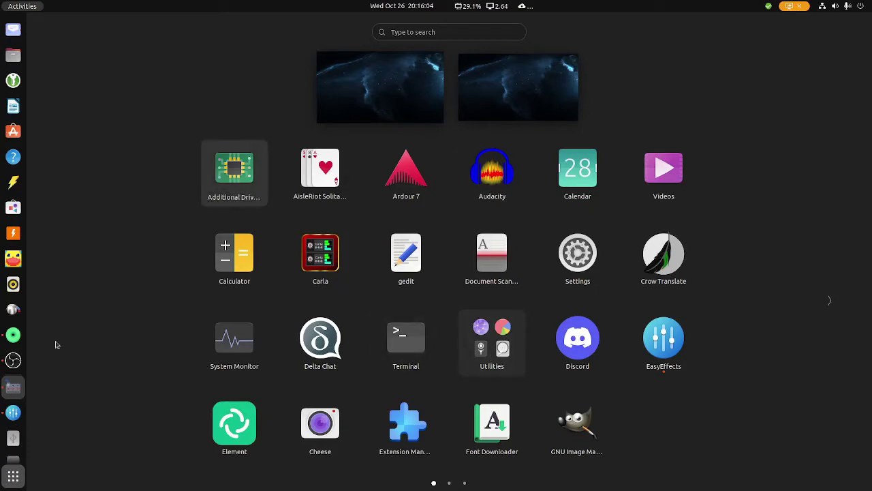
pyautogui.click(13, 475)
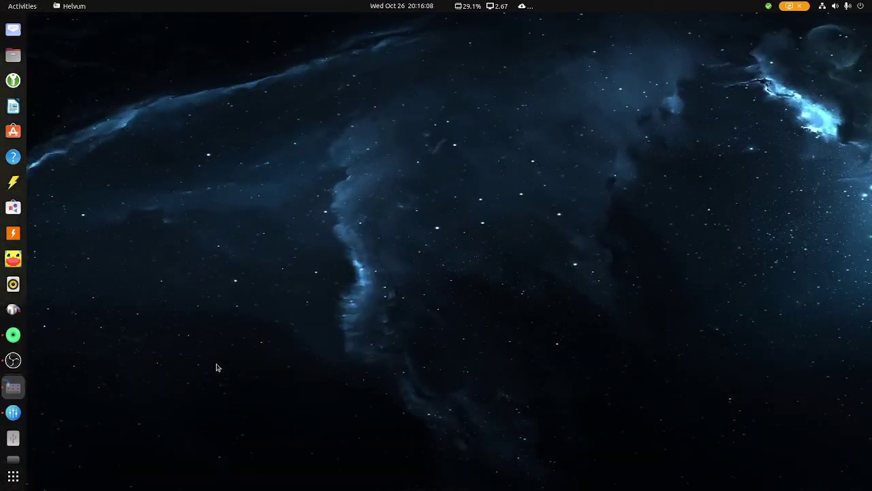
# Step: Run snap list in a new terminal and read through the installed snap packages
pyautogui.hotkey('ctrl', 'alt', 't')
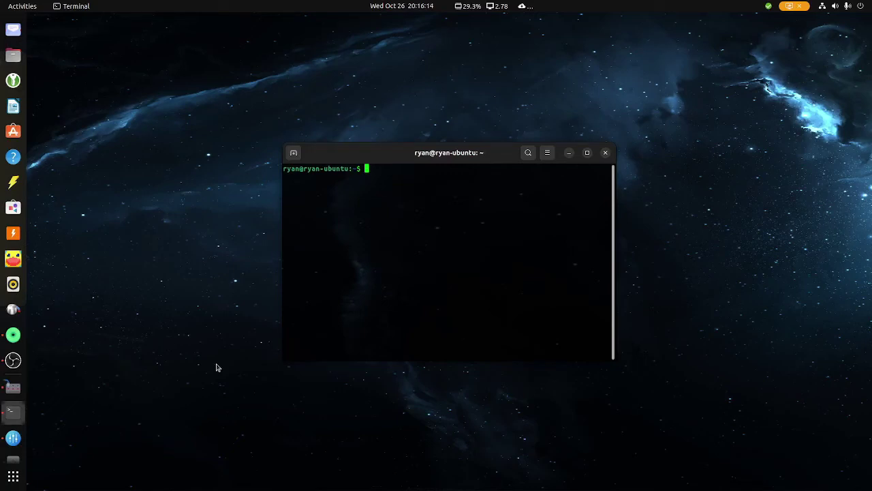
pyautogui.write('snap list')
pyautogui.press('Return')
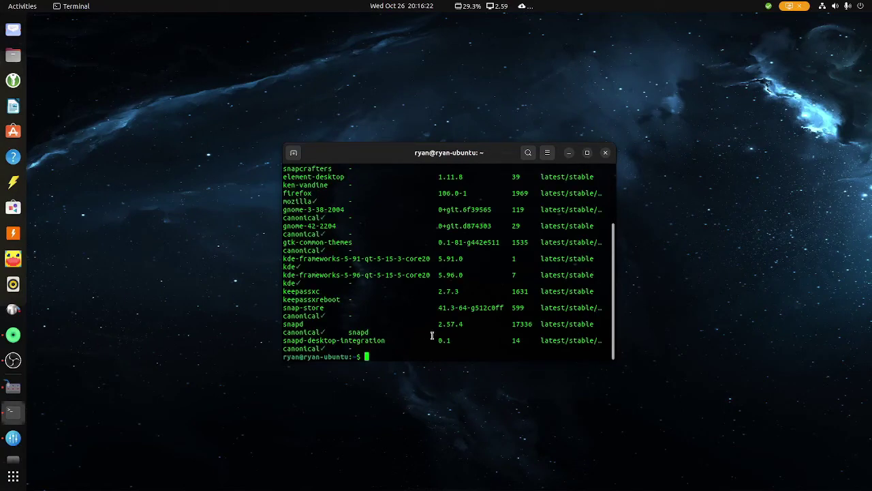
pyautogui.scroll(4, 382, 328)
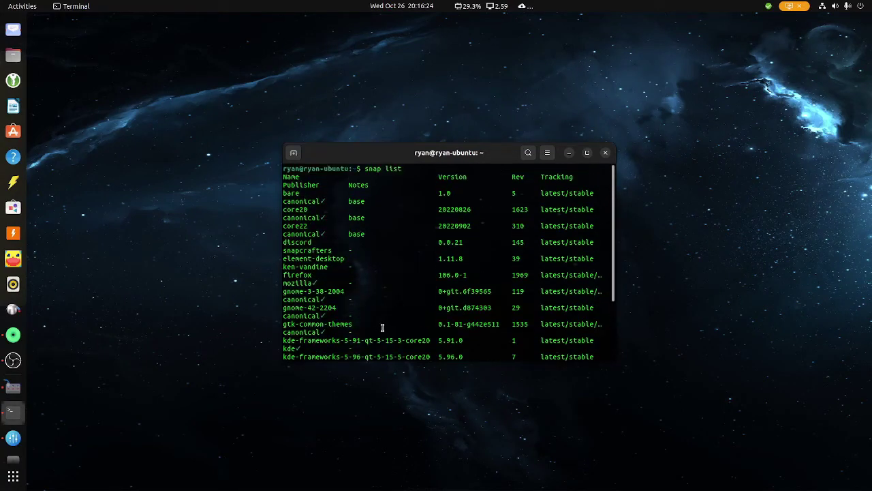
pyautogui.scroll(-1, 315, 217)
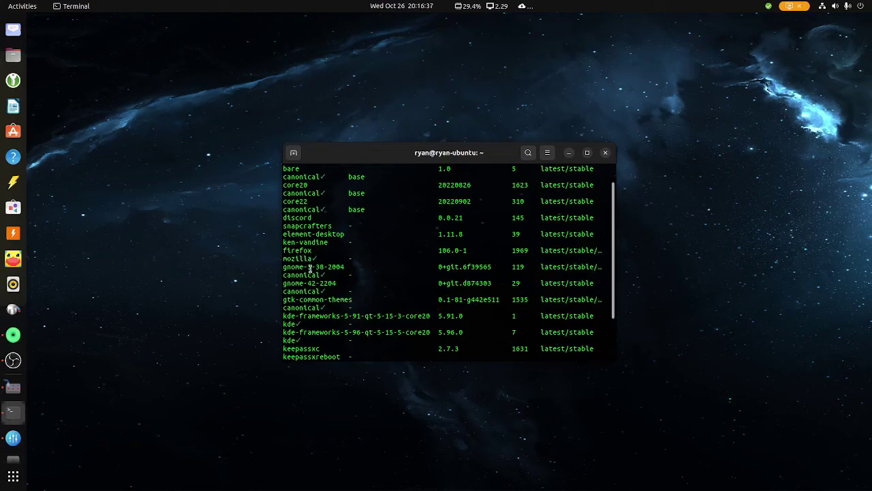
pyautogui.scroll(-1, 310, 269)
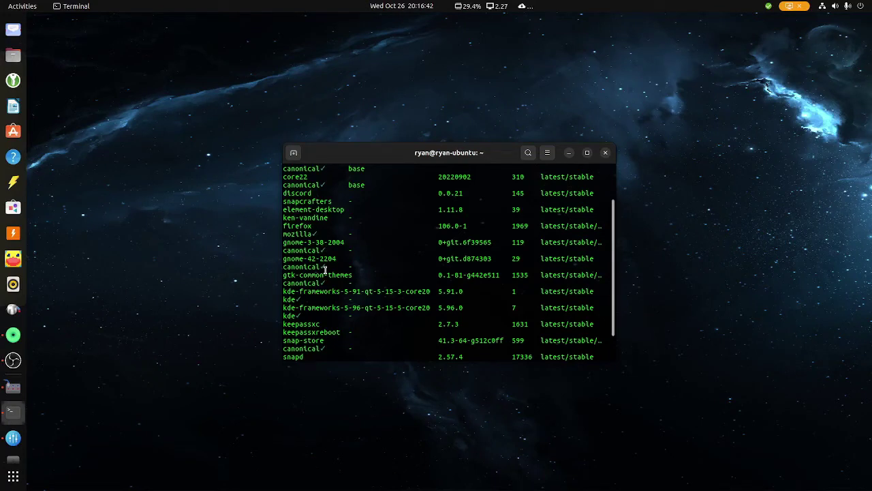
pyautogui.scroll(-1, 325, 271)
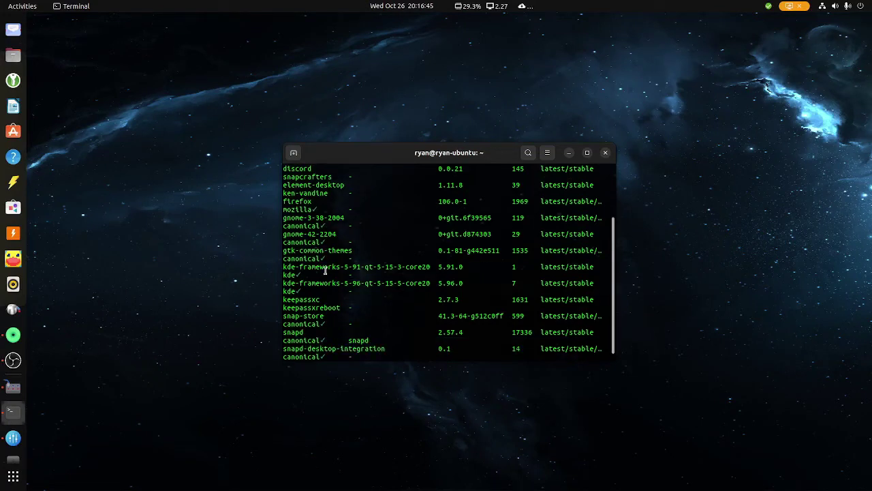
pyautogui.scroll(-1, 325, 270)
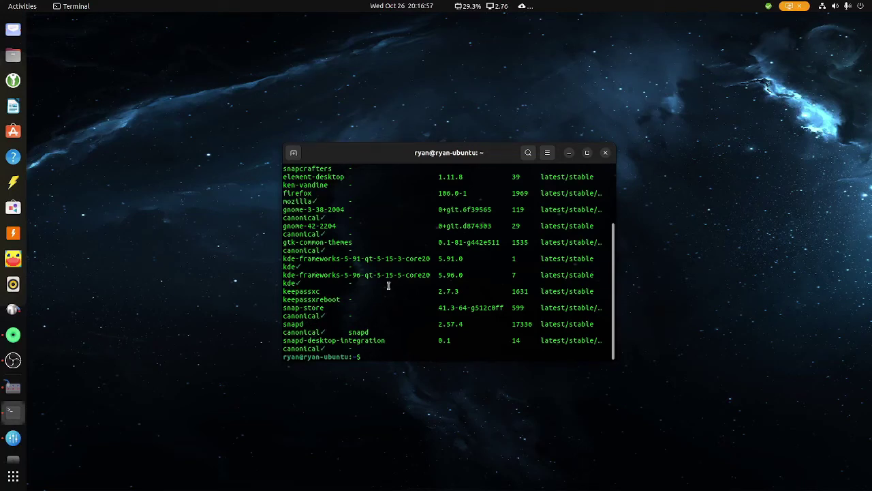
# Step: Run flatpak list in the terminal and examine the first entries of the installed Flatpak applications
pyautogui.write('flatpak list')
pyautogui.press('Return')
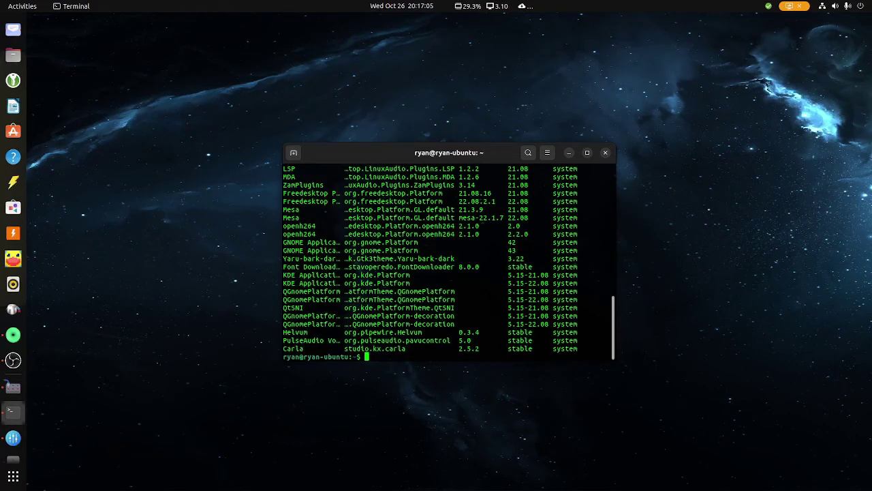
pyautogui.scroll(2, 382, 276)
pyautogui.scroll(4, 382, 277)
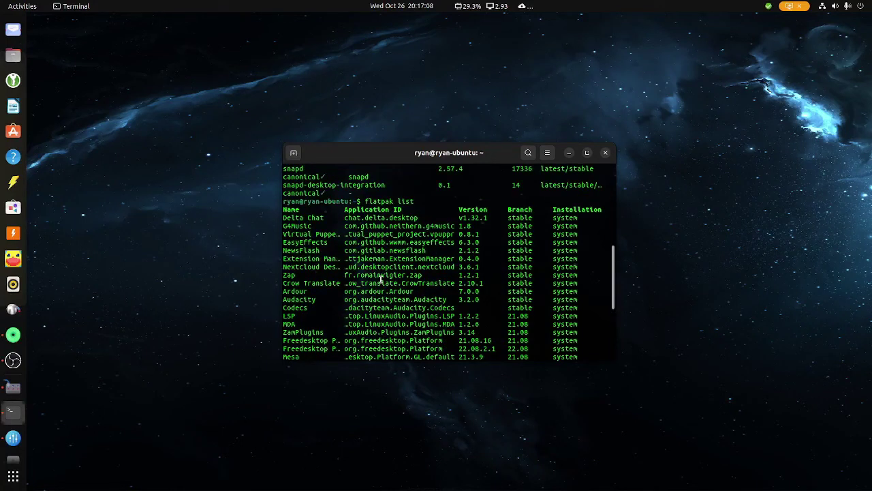
pyautogui.scroll(-1, 382, 277)
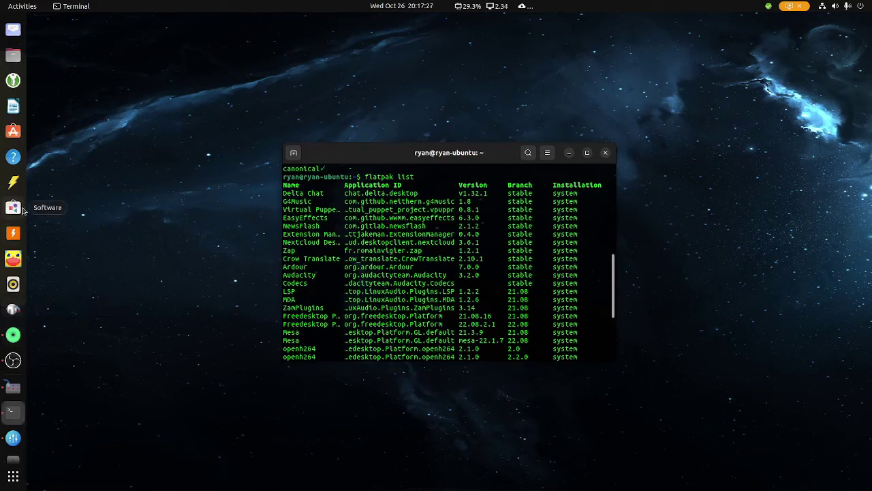
# Step: Launch the Zap soundboard, play the Bark and Applause sounds and close it
pyautogui.click(13, 181)
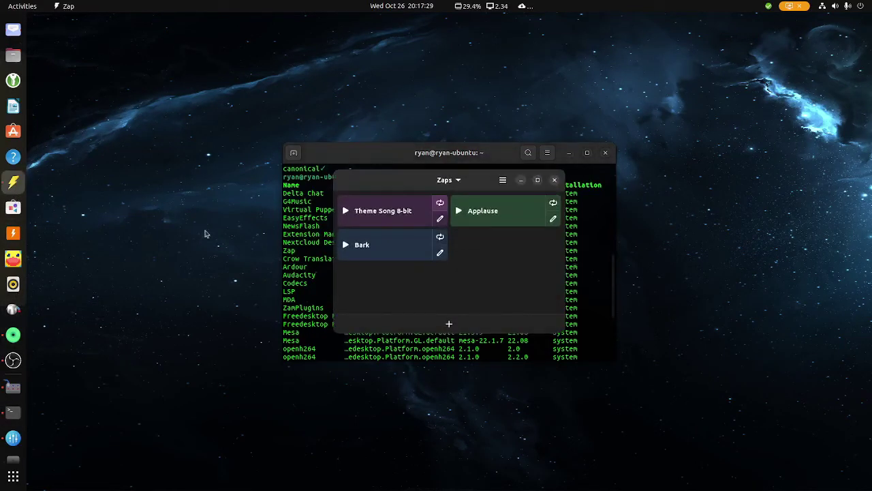
pyautogui.click(346, 247)
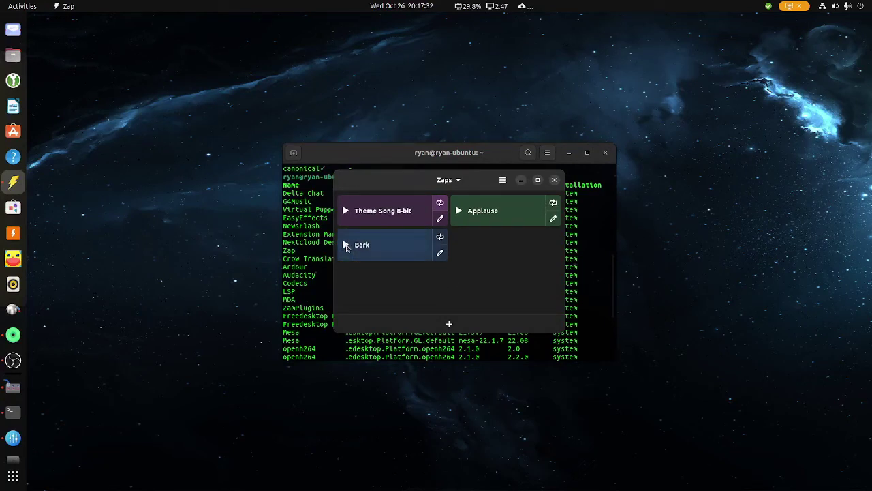
pyautogui.click(346, 246)
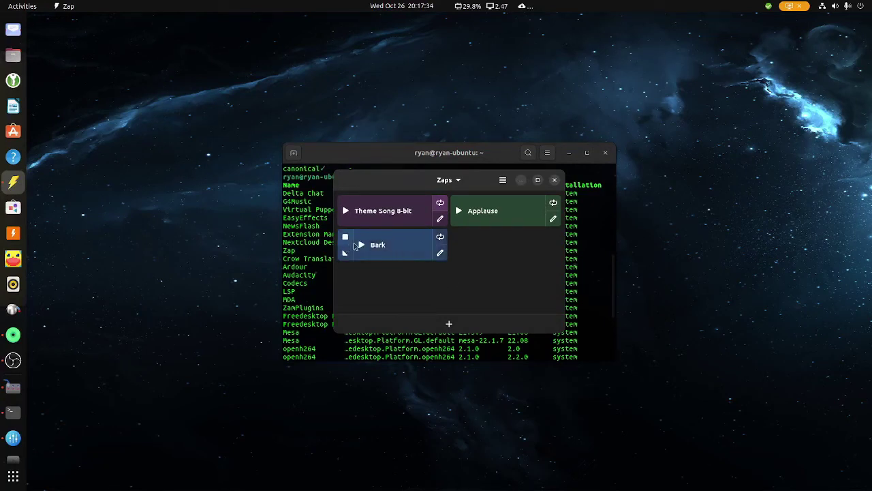
pyautogui.click(456, 216)
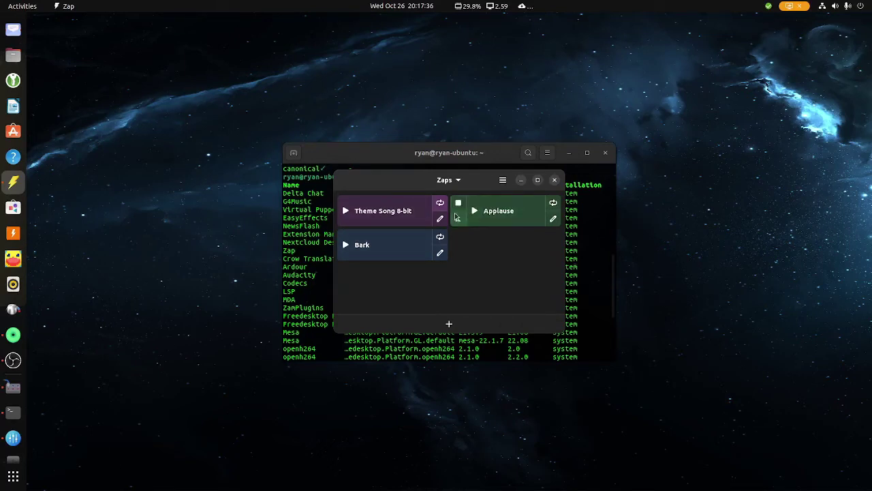
pyautogui.click(554, 180)
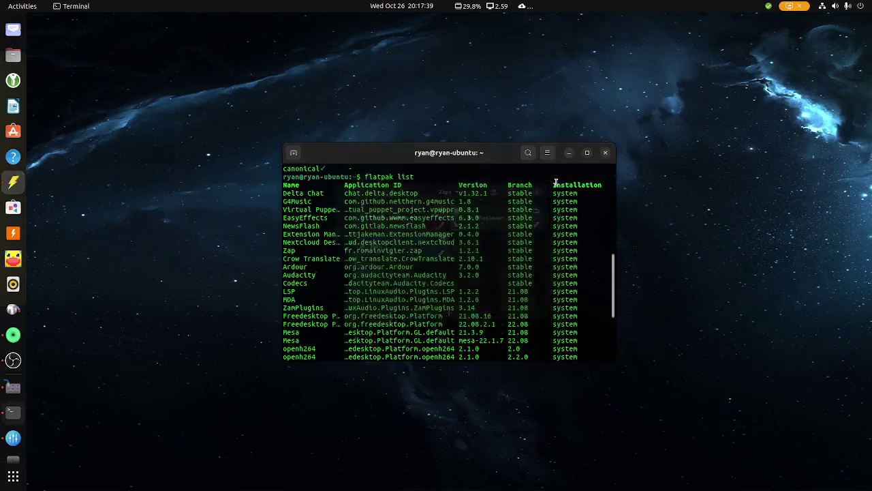
# Step: Read through the rest of the installed Flatpak list, down to Helvum and Carla, and close the terminal
pyautogui.scroll(-2, 365, 267)
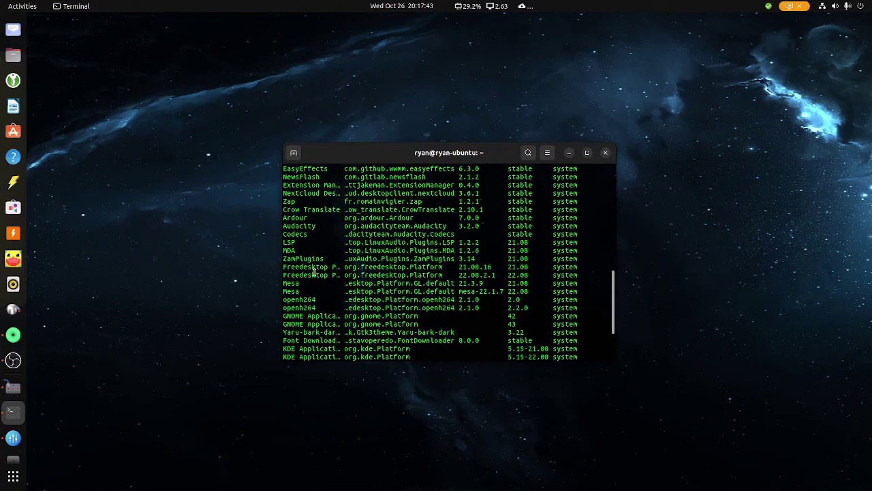
pyautogui.scroll(-1, 316, 282)
pyautogui.scroll(-2, 317, 281)
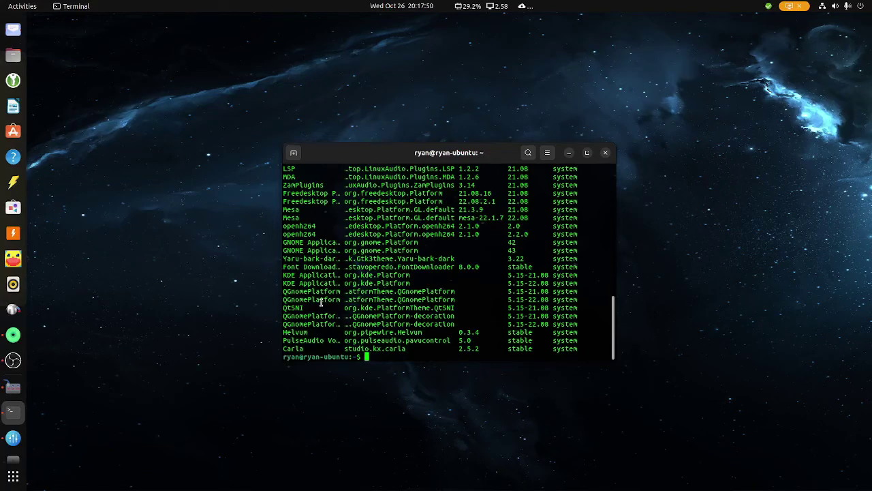
pyautogui.scroll(2, 320, 303)
pyautogui.scroll(2, 320, 302)
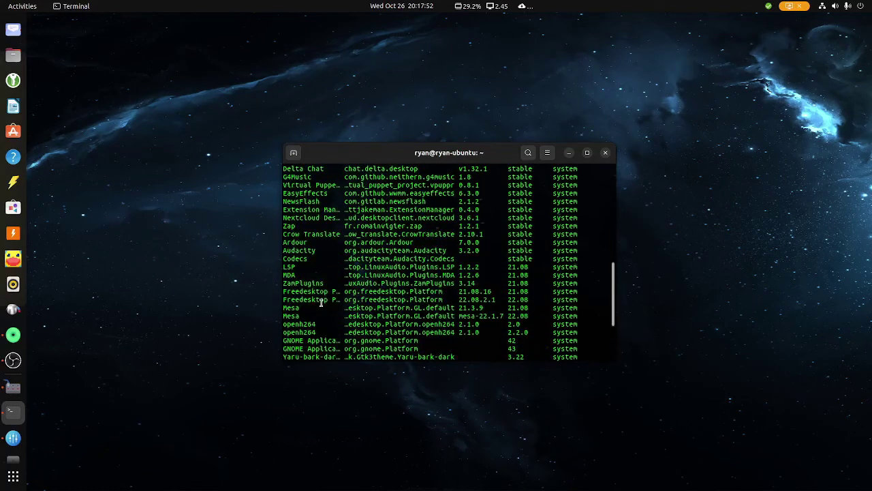
pyautogui.scroll(-2, 320, 302)
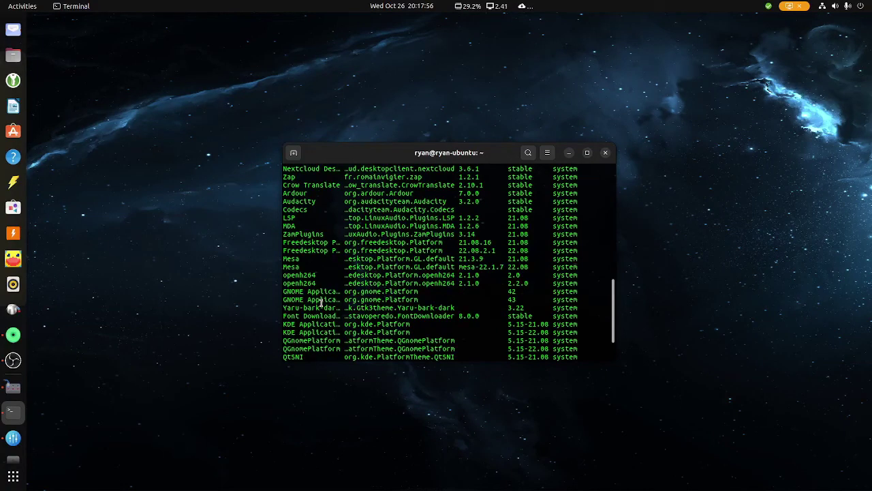
pyautogui.scroll(3, 321, 303)
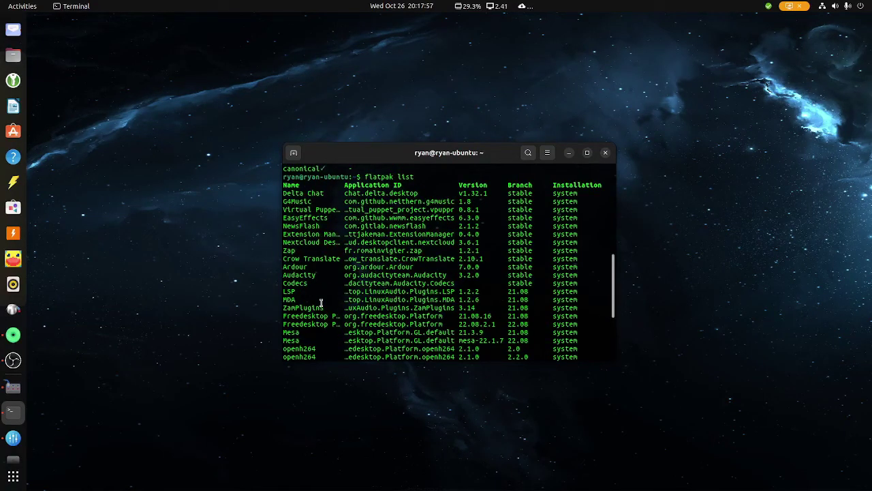
pyautogui.scroll(-5, 321, 303)
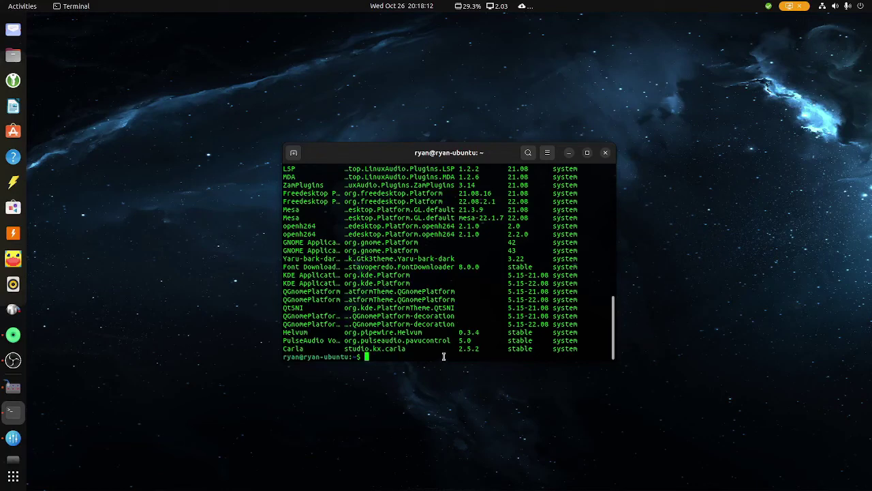
pyautogui.click(605, 153)
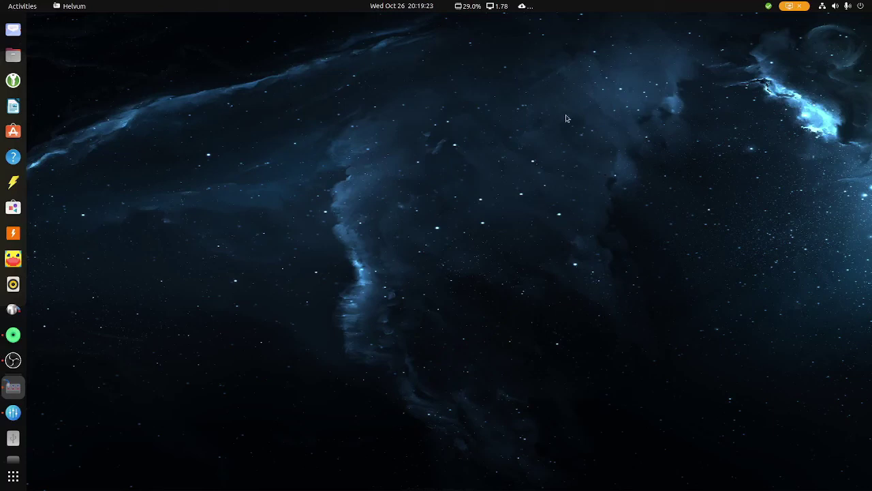
pyautogui.click(27, 7)
pyautogui.click(28, 8)
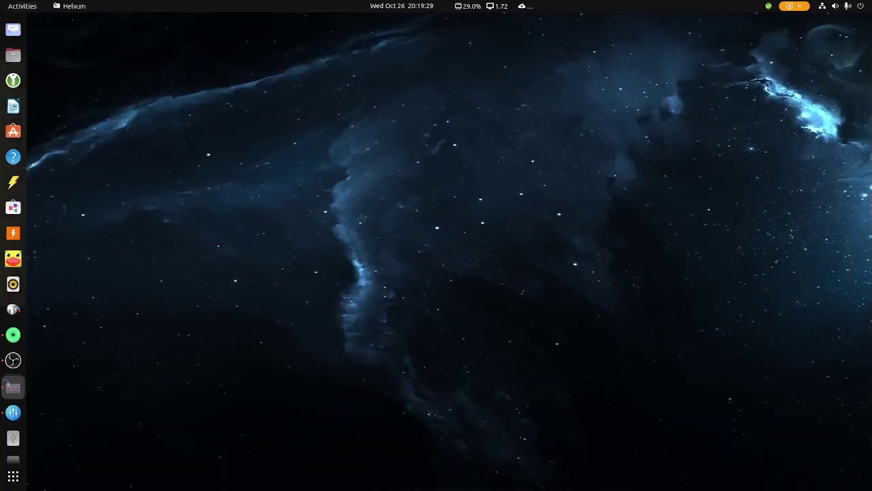